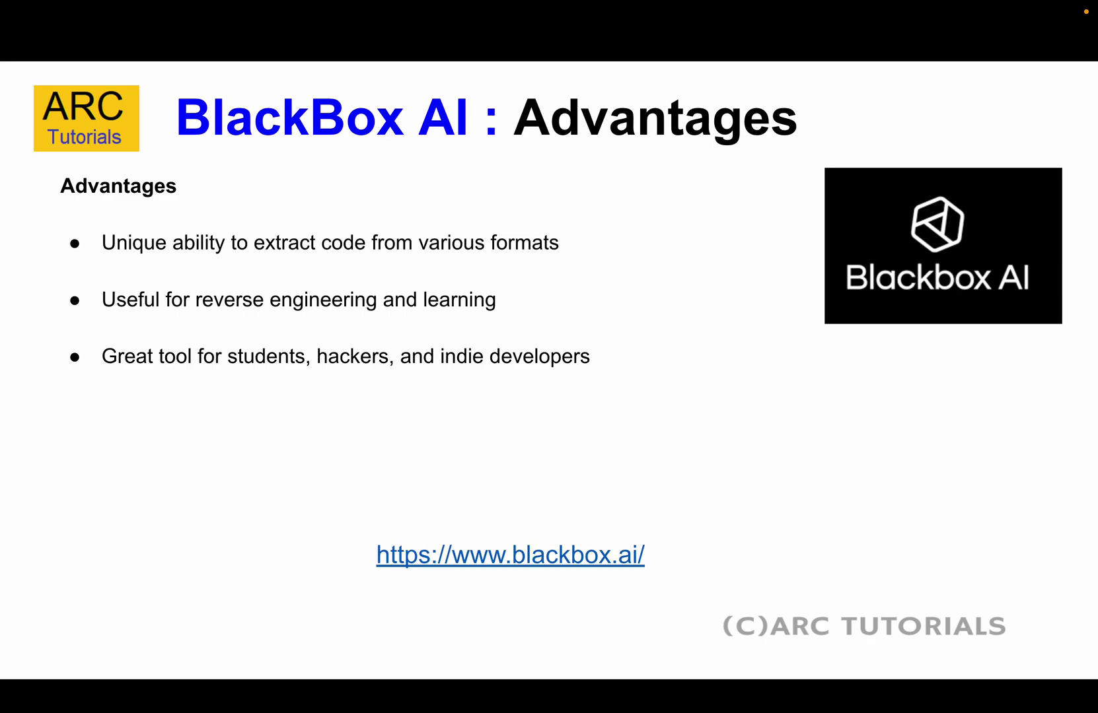
Advance past the Pros and Cons slides to the BlackBox AI Rating slide showing 4.6/5
{"action": "key", "text": "Right"}
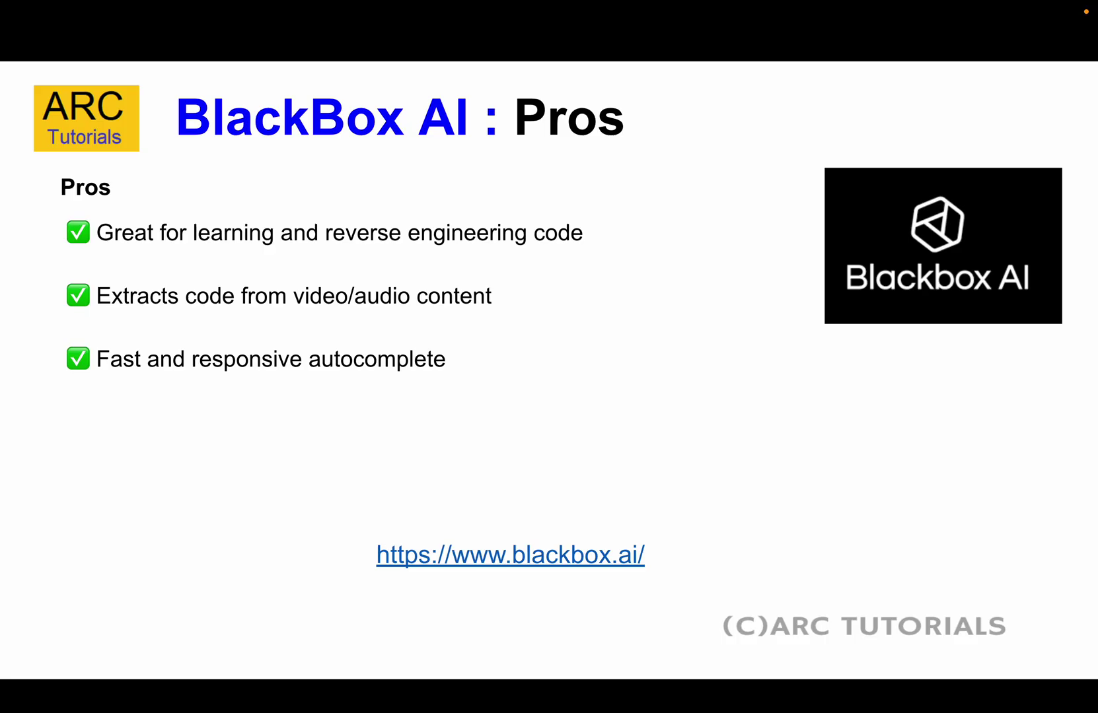
{"action": "key", "text": "Right"}
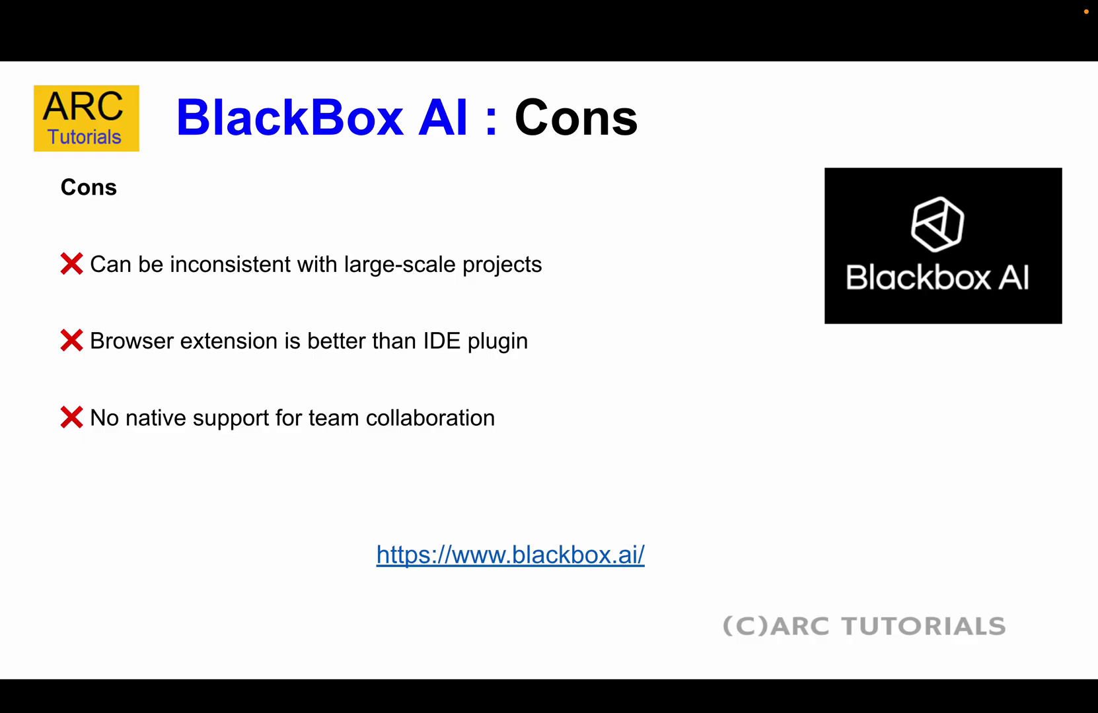
{"action": "key", "text": "Right"}
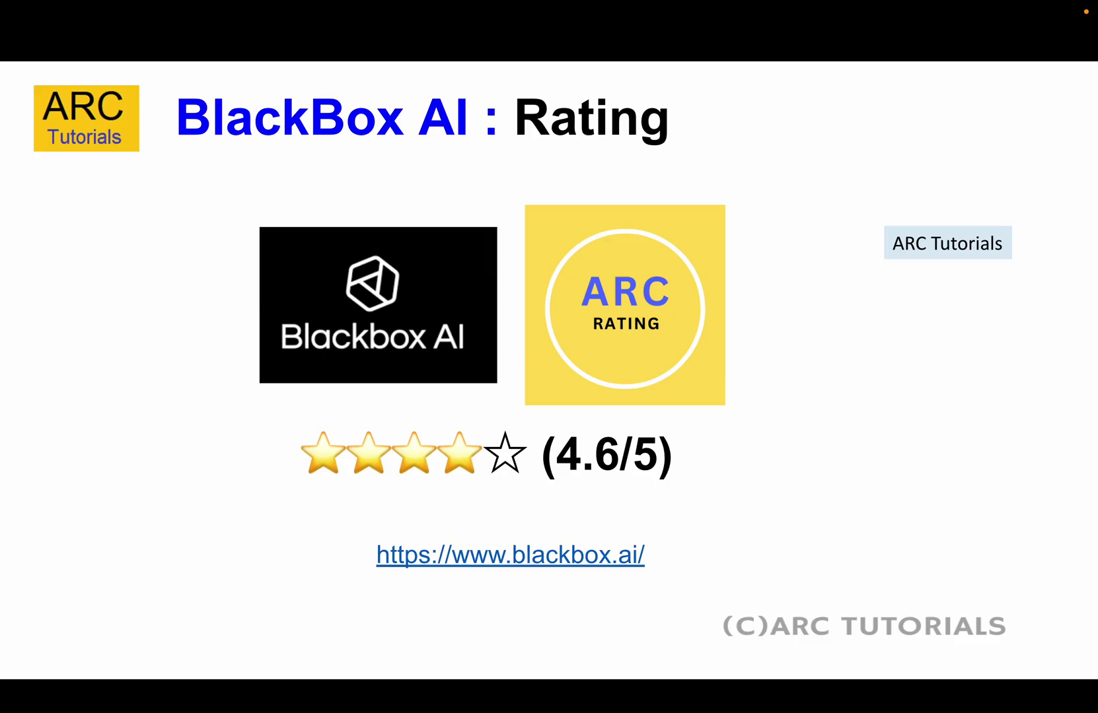
{"action": "left_click", "coordinate": [542, 556]}
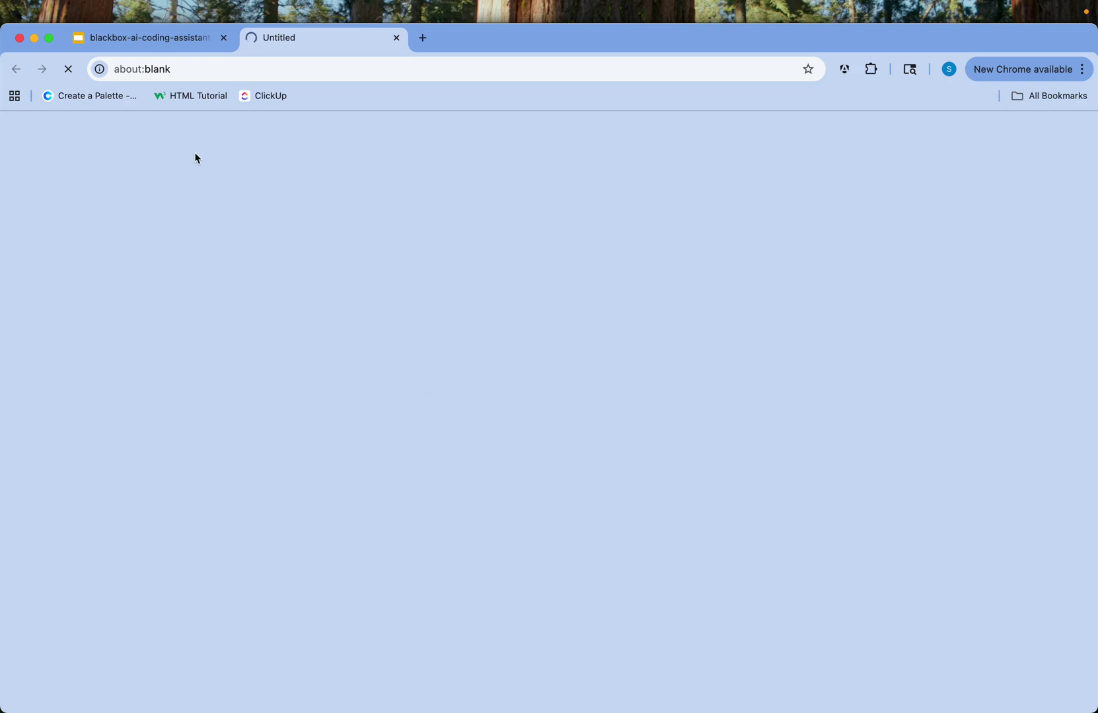
Try loading blackbox.ai from the address-bar suggestion, including in a second new tab
{"action": "left_click", "coordinate": [370, 64]}
{"action": "type", "text": "black"}
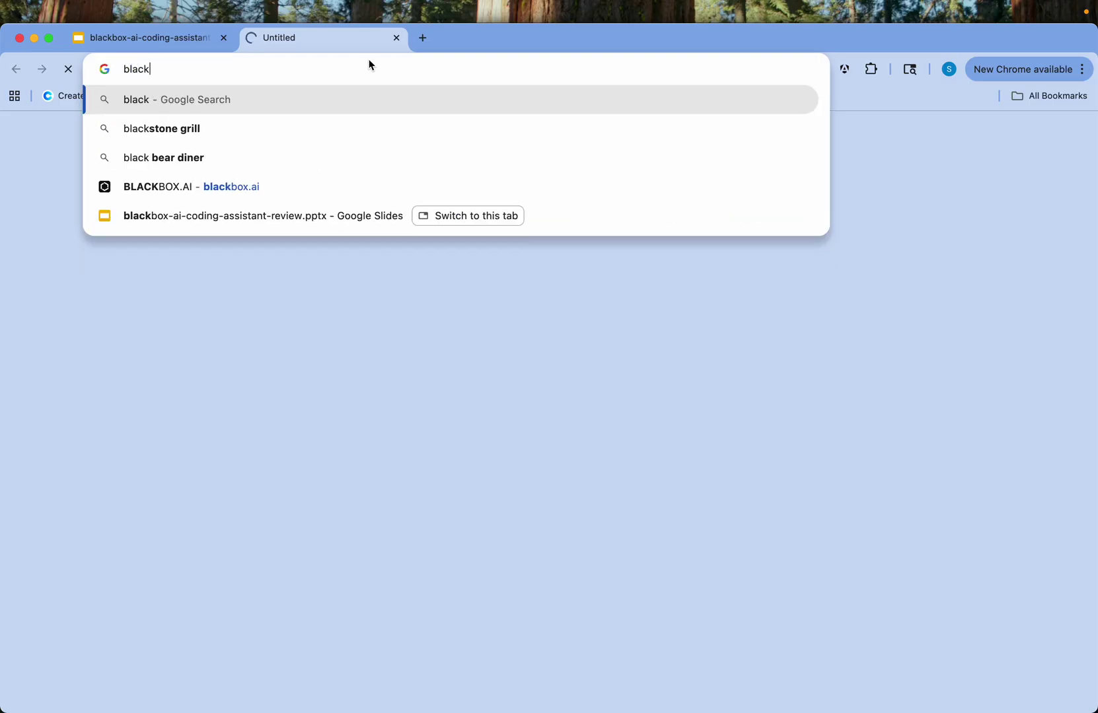
{"action": "left_click", "coordinate": [262, 187]}
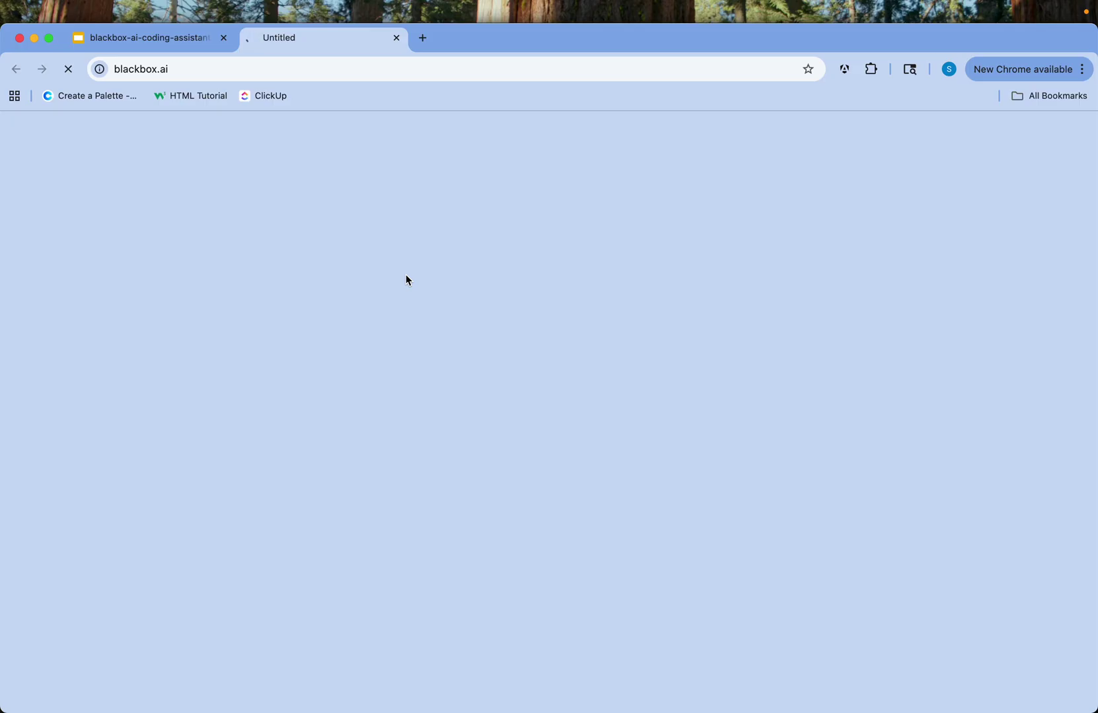
{"action": "key", "text": "super+t"}
{"action": "type", "text": "black"}
{"action": "key", "text": "Down"}
{"action": "key", "text": "Down"}
{"action": "key", "text": "Down"}
{"action": "key", "text": "Return"}
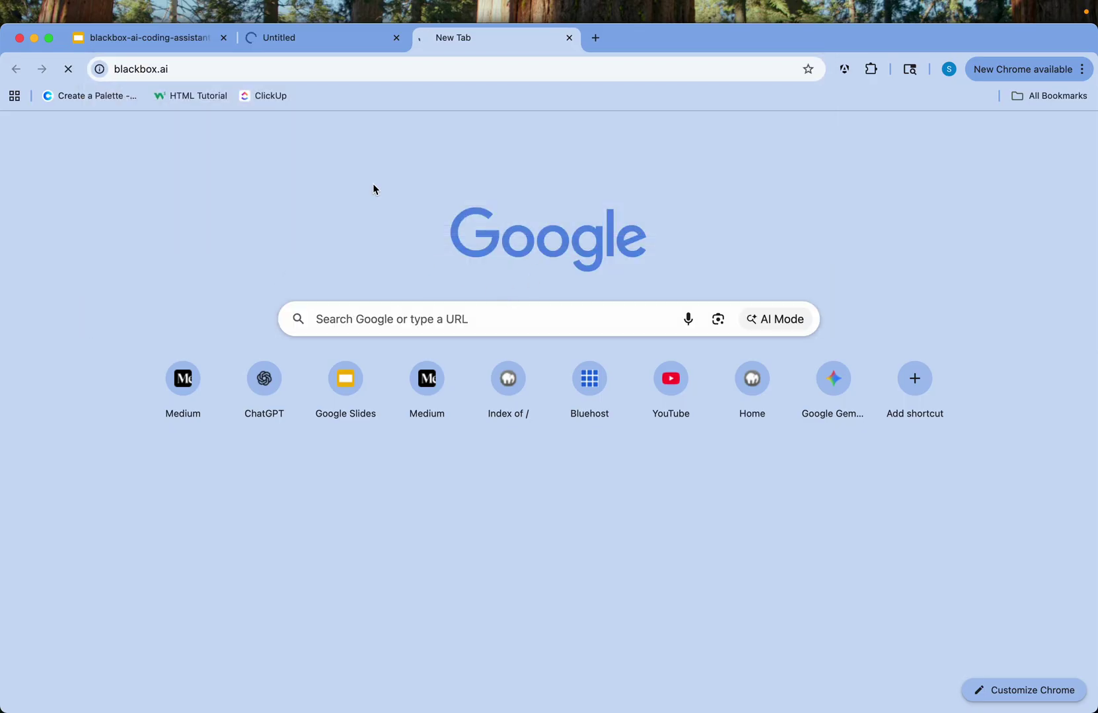
Close the extra tab and run a Google search for 'blackbox' in the Untitled tab
{"action": "left_click", "coordinate": [331, 44]}
{"action": "left_click", "coordinate": [272, 69]}
{"action": "left_click", "coordinate": [292, 69]}
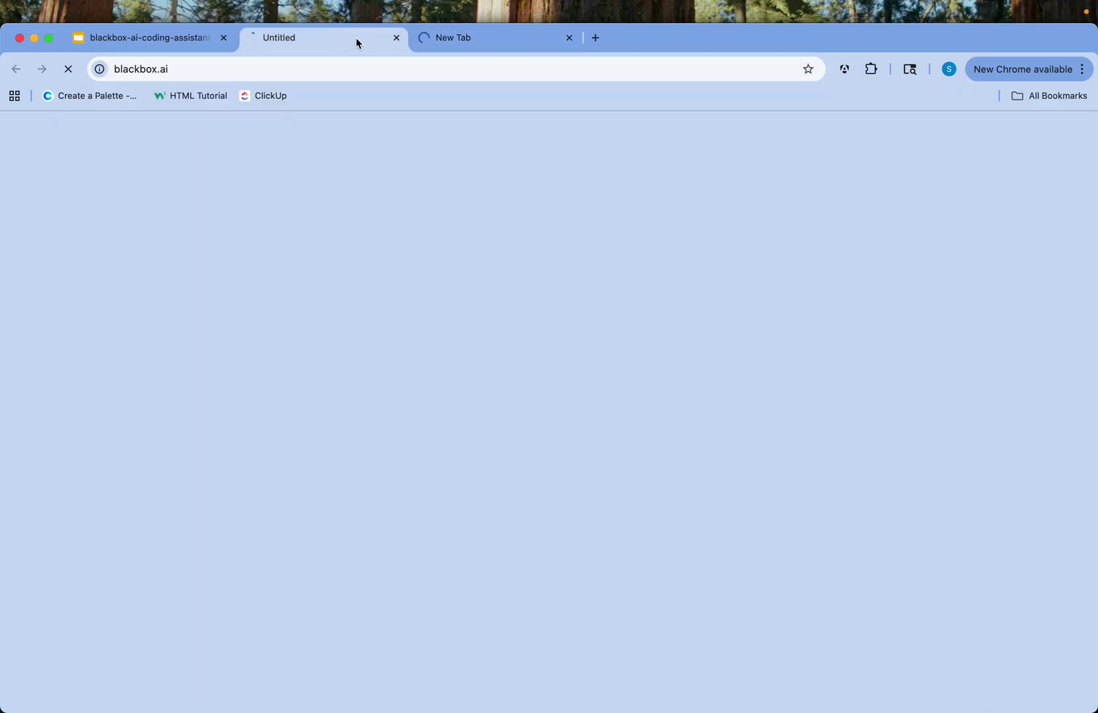
{"action": "left_click", "coordinate": [569, 37]}
{"action": "left_click", "coordinate": [255, 68]}
{"action": "left_click", "coordinate": [243, 78]}
{"action": "left_click", "coordinate": [267, 74]}
{"action": "key", "text": "super+a"}
{"action": "type", "text": "blackbox"}
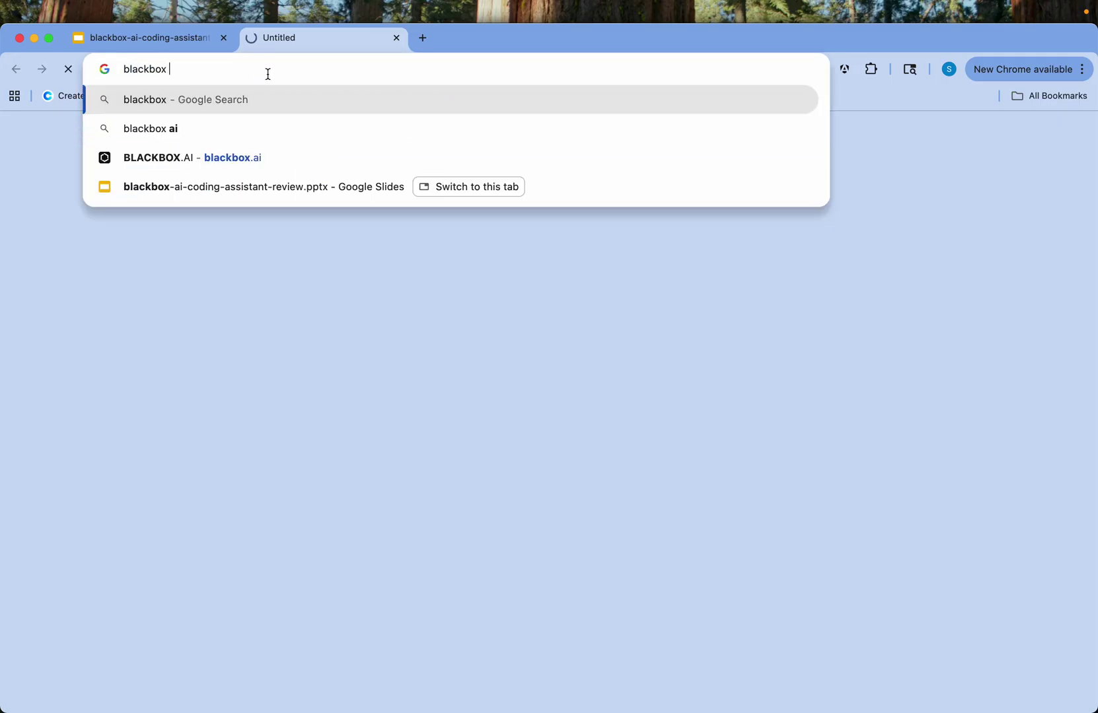
{"action": "key", "text": "Return"}
Open the BLACKBOX.AI search result to load its 'The best AI agent for builders' home page
{"action": "left_click", "coordinate": [188, 273]}
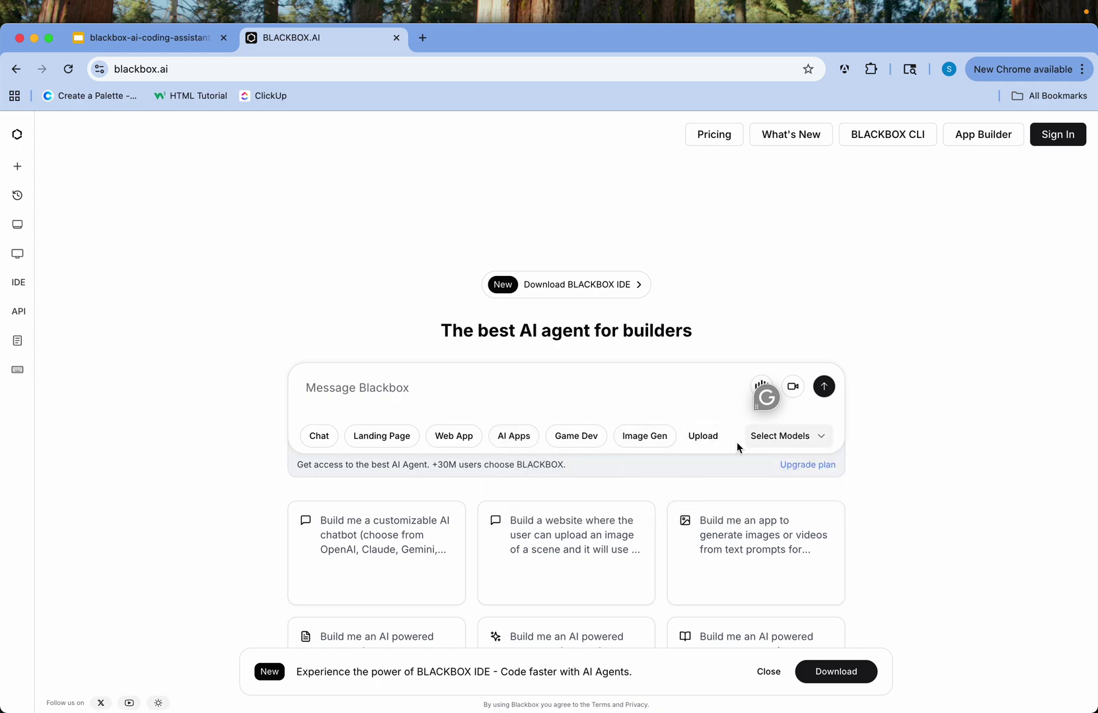
{"action": "mouse_move", "coordinate": [387, 581]}
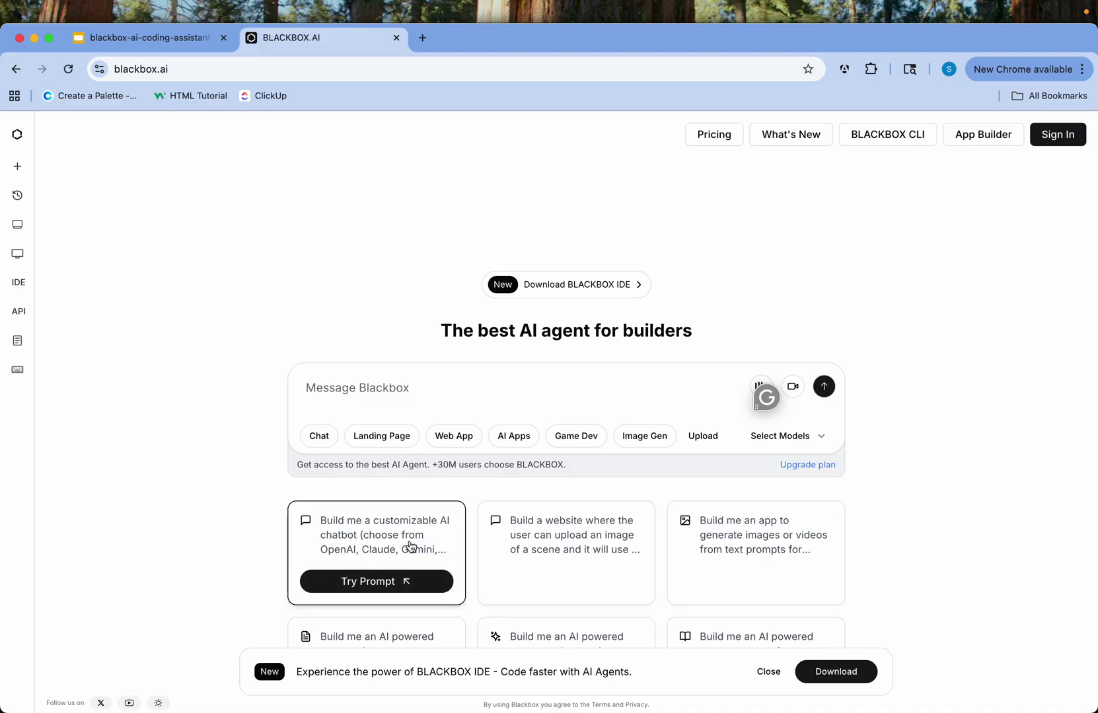
{"action": "mouse_move", "coordinate": [801, 520]}
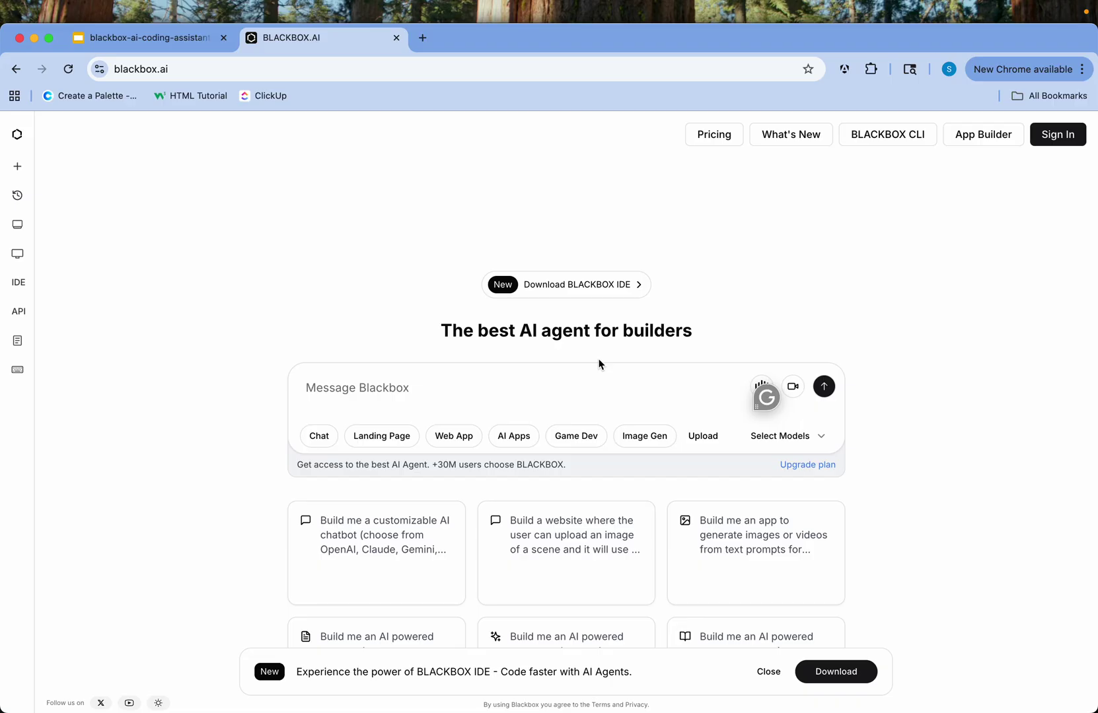
Submit the prompt 'Build a beautiful bootstrap 5 grid based cards for displaying - 4 per row'
{"action": "left_click", "coordinate": [459, 392]}
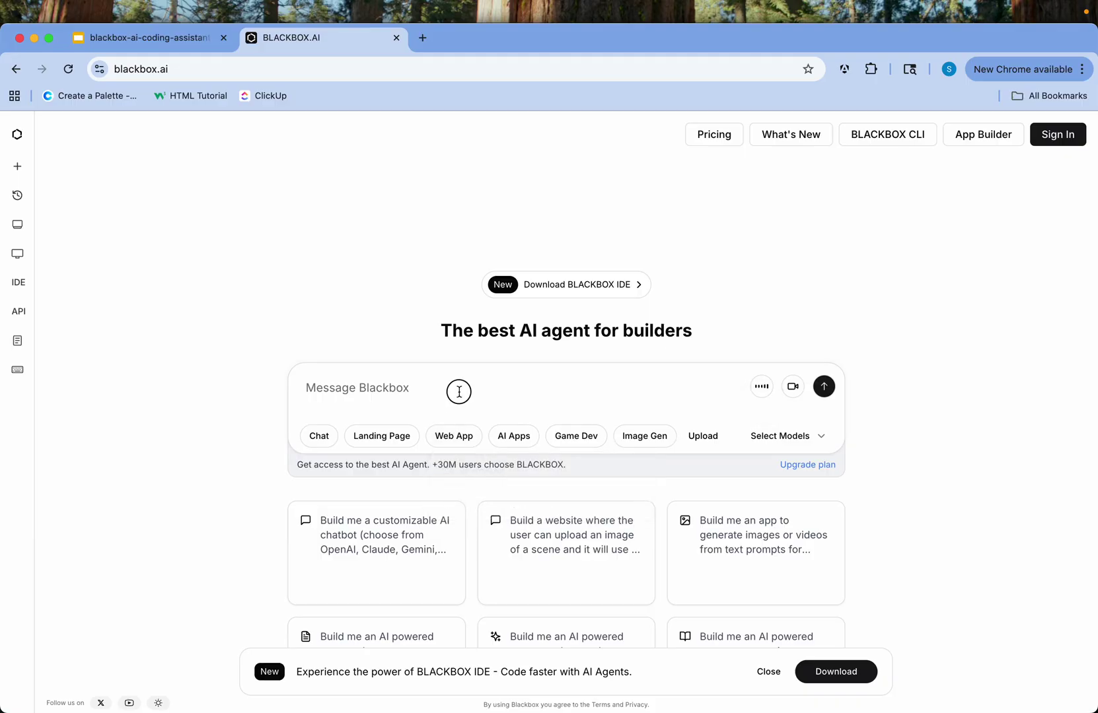
{"action": "type", "text": "Bui"}
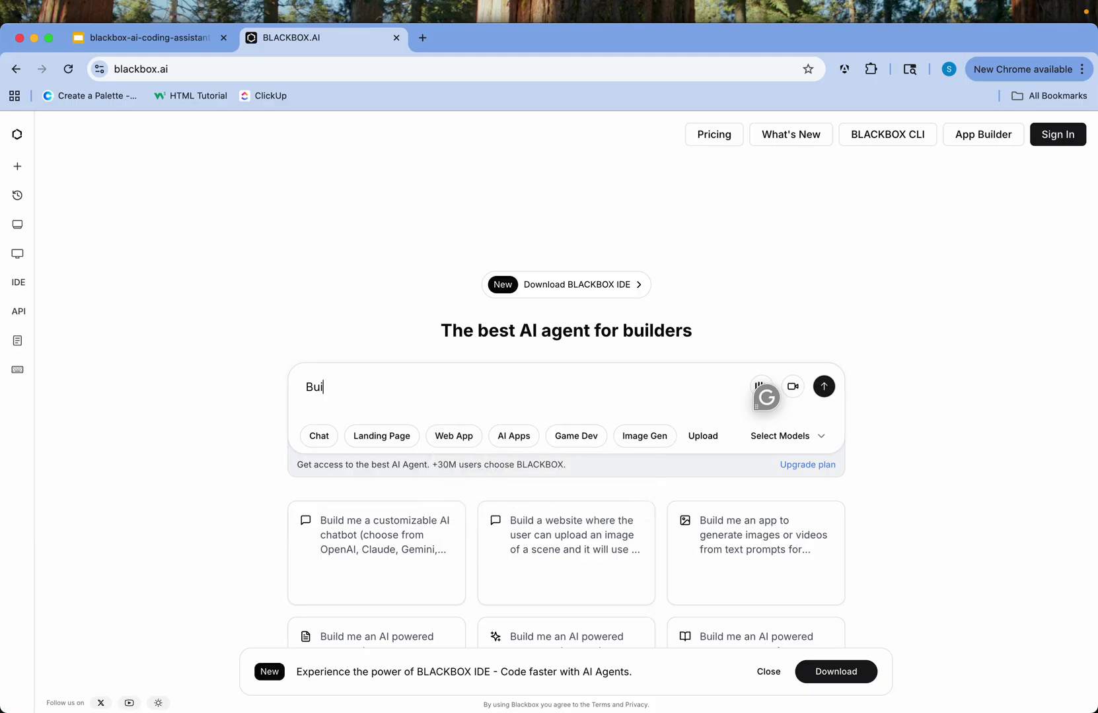
{"action": "type", "text": "ld a beautofi"}
{"action": "key", "text": "BackSpace"}
{"action": "key", "text": "BackSpace"}
{"action": "key", "text": "BackSpace"}
{"action": "type", "text": "u"}
{"action": "key", "text": "BackSpace"}
{"action": "type", "text": "iful bootstrap 5 "}
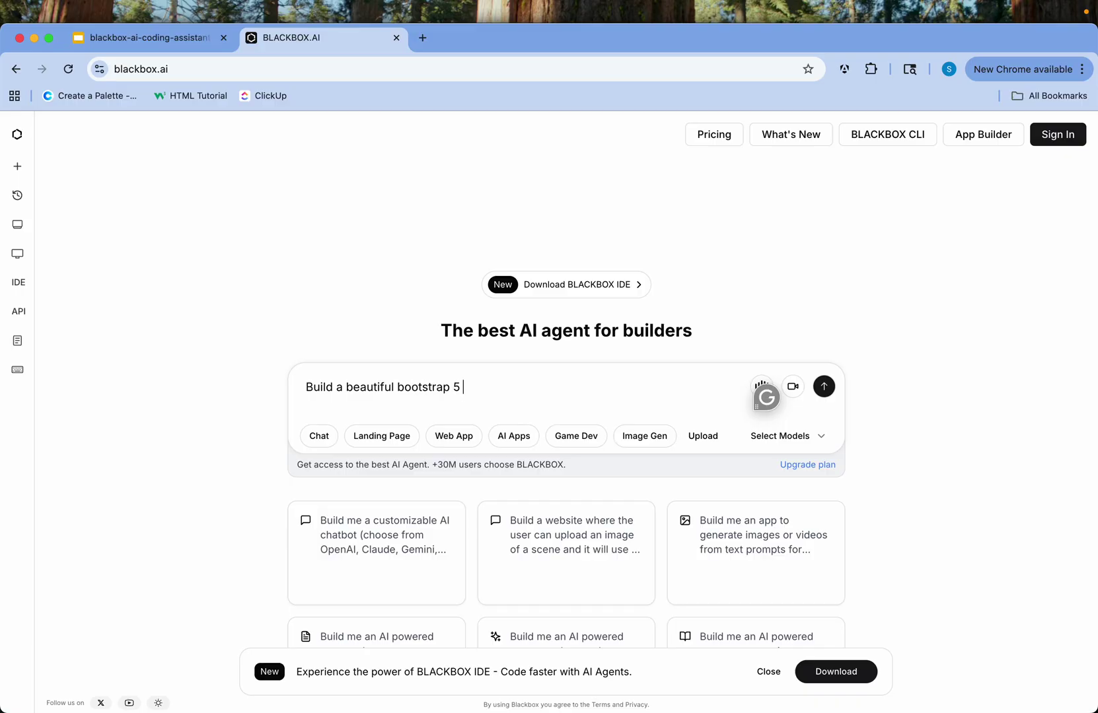
{"action": "type", "text": "grid based cra"}
{"action": "key", "text": "BackSpace"}
{"action": "key", "text": "BackSpace"}
{"action": "type", "text": "ards "}
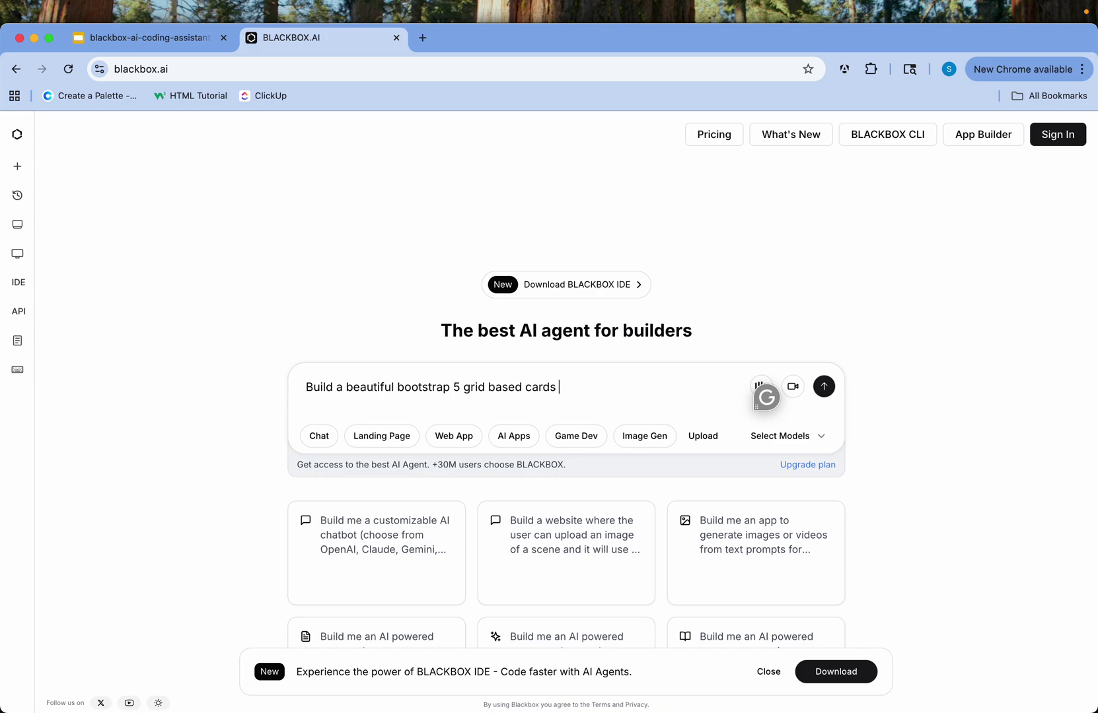
{"action": "type", "text": "for displaying - 4 per row"}
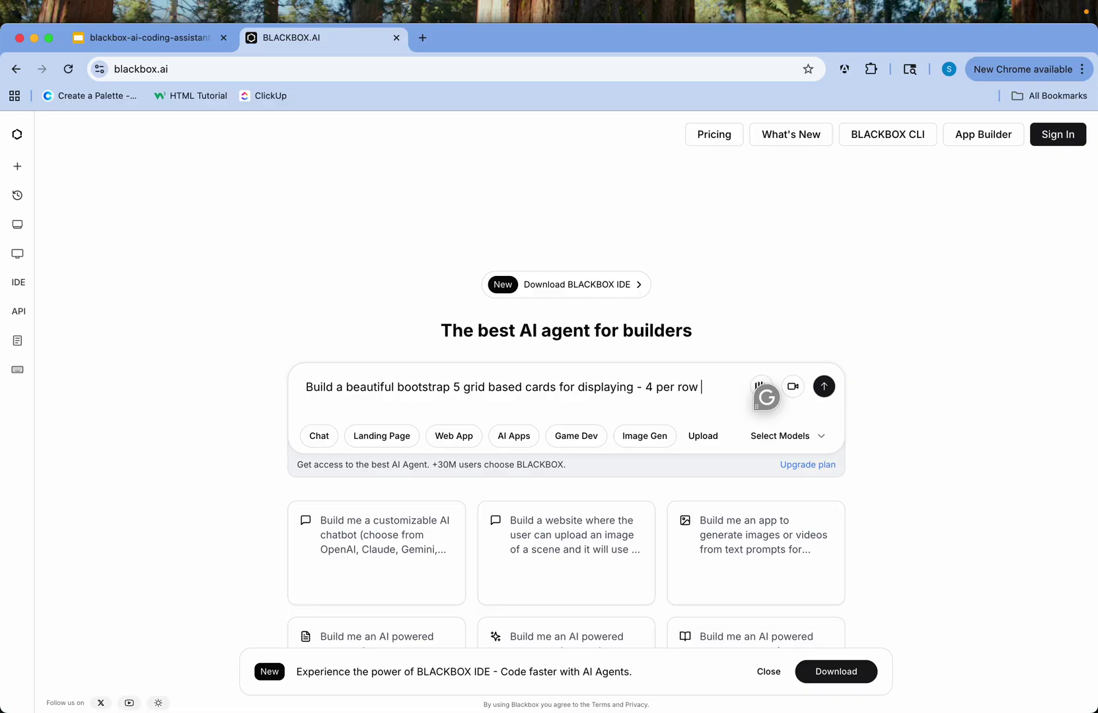
{"action": "key", "text": "Return"}
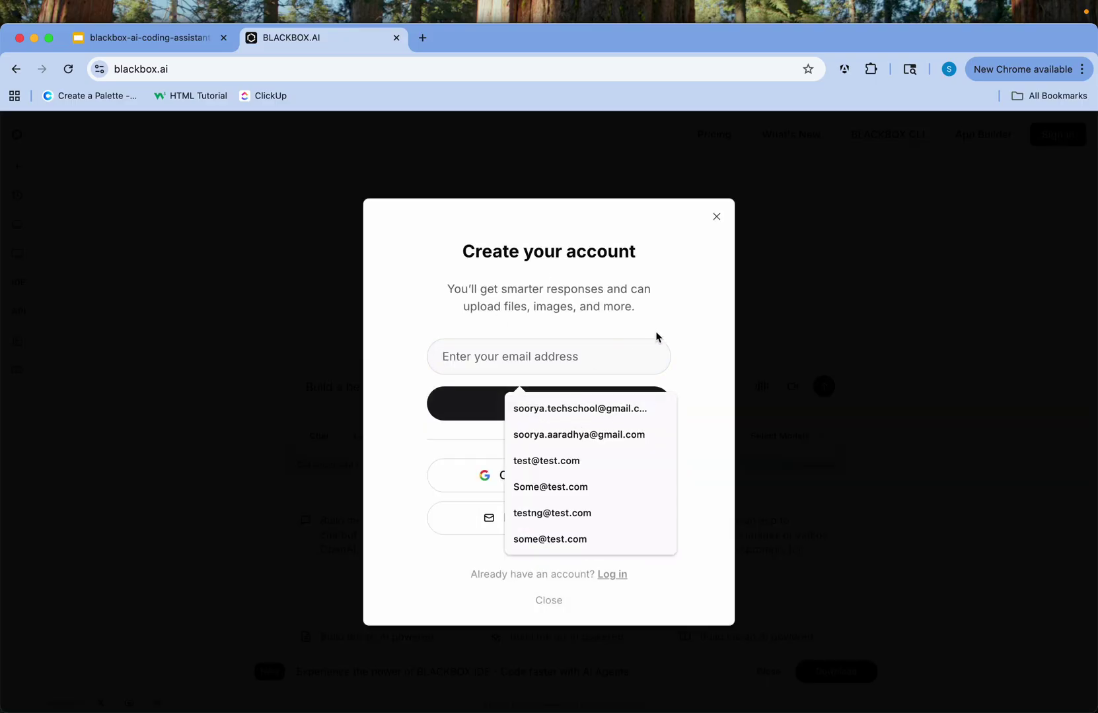
Try signing up with a disposable email address in the Create your account dialog
{"action": "left_click", "coordinate": [667, 336]}
{"action": "left_click", "coordinate": [554, 364]}
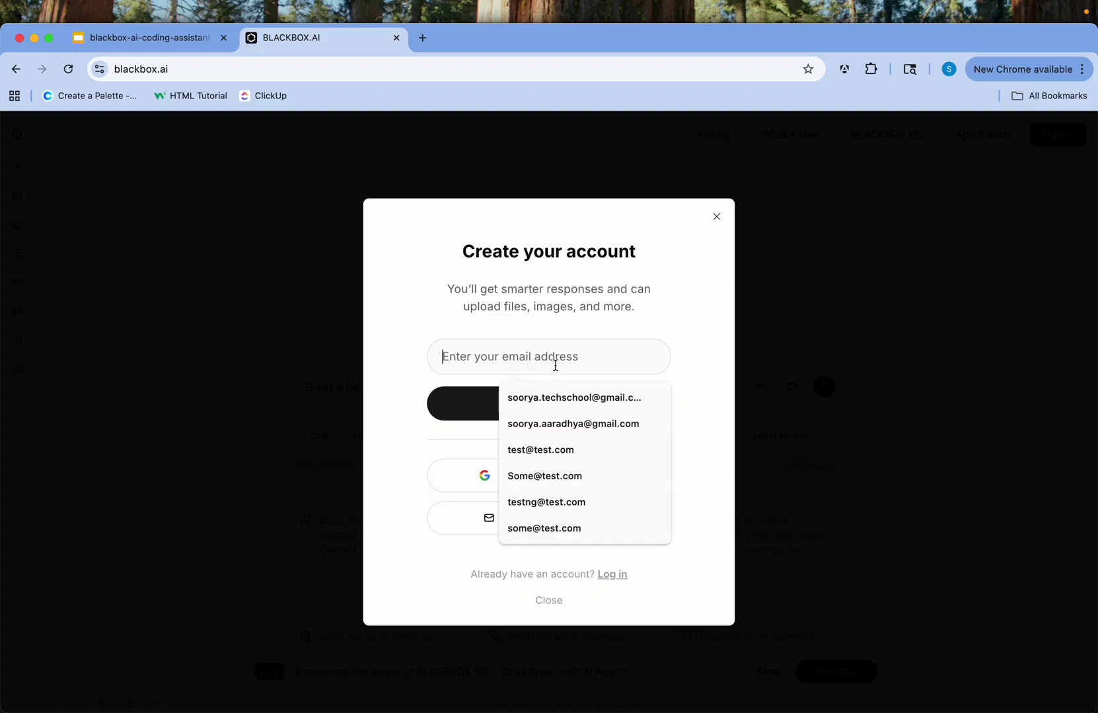
{"action": "type", "text": "sri"}
{"action": "key", "text": "super+a"}
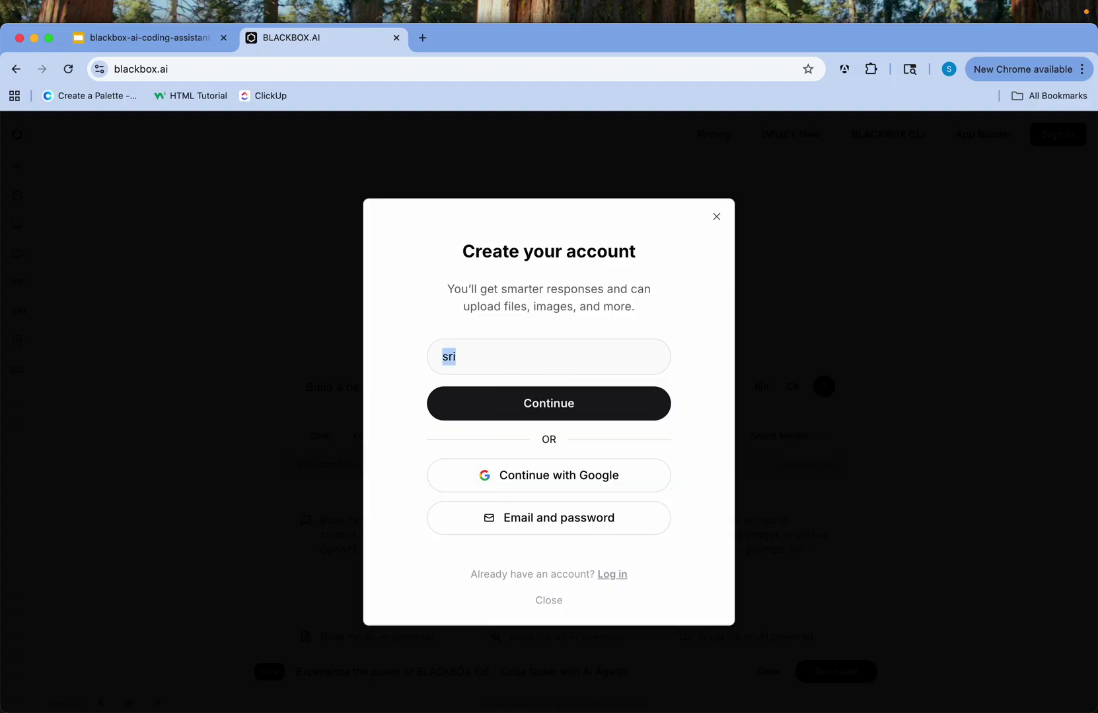
{"action": "type", "text": "testing@mail"}
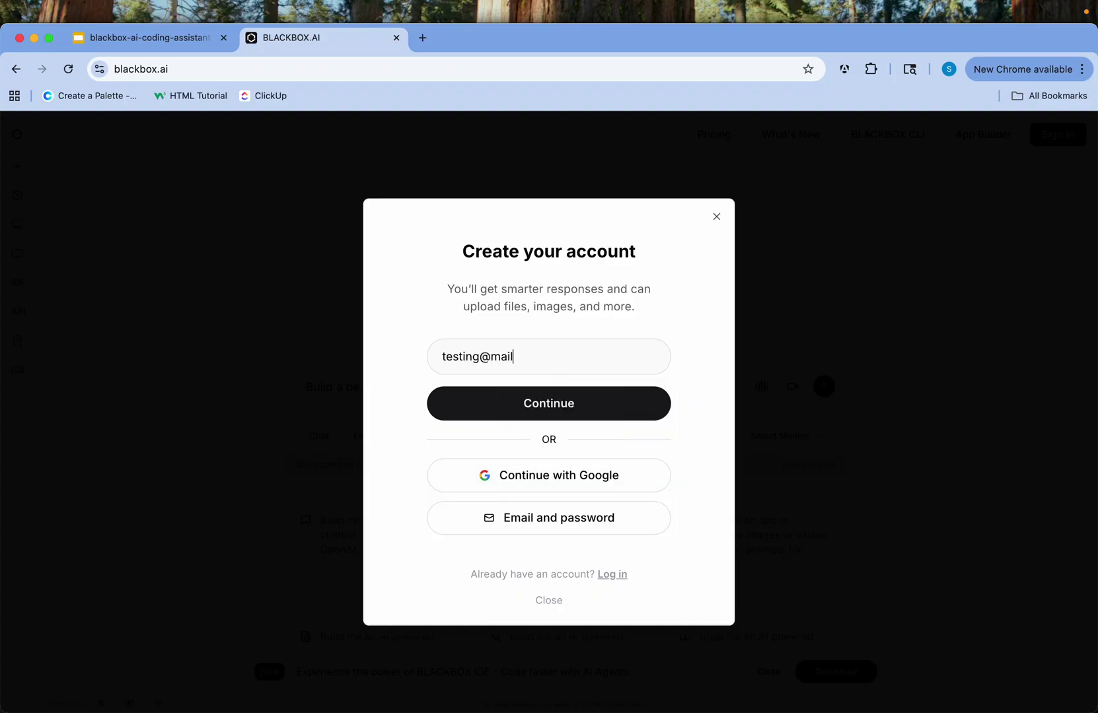
{"action": "type", "text": "inator.com"}
{"action": "left_click", "coordinate": [557, 412]}
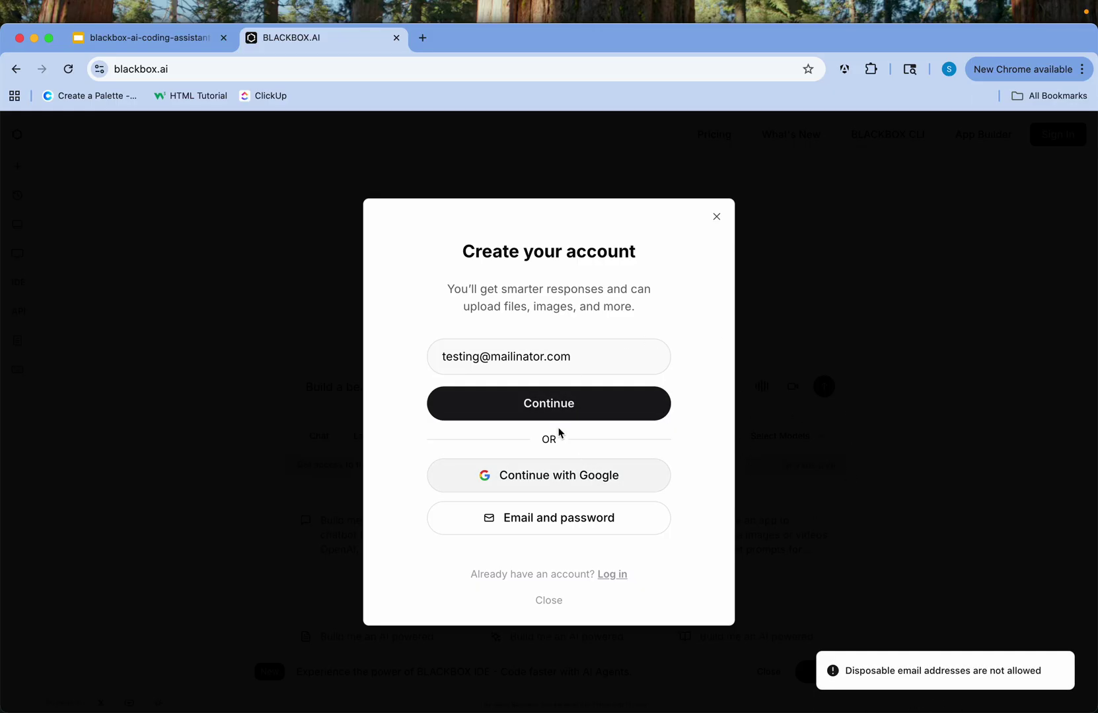
Clear the rejected email and sign up with Google instead
{"action": "left_click", "coordinate": [587, 360]}
{"action": "key", "text": "BackSpace"}
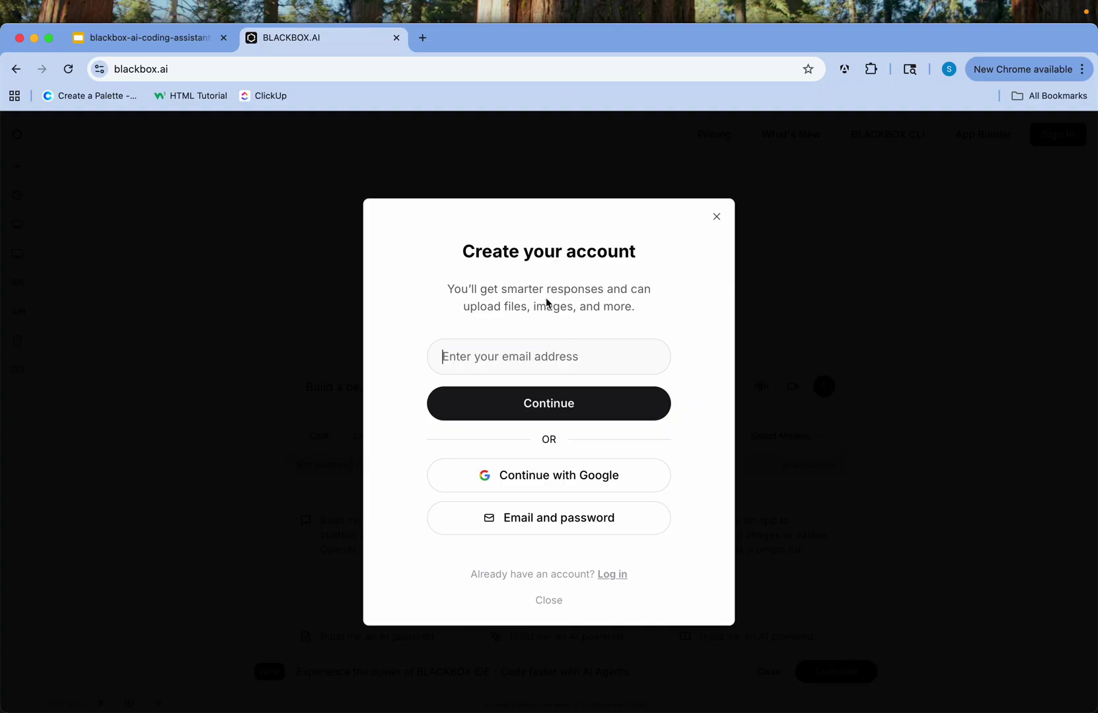
{"action": "left_click", "coordinate": [524, 473]}
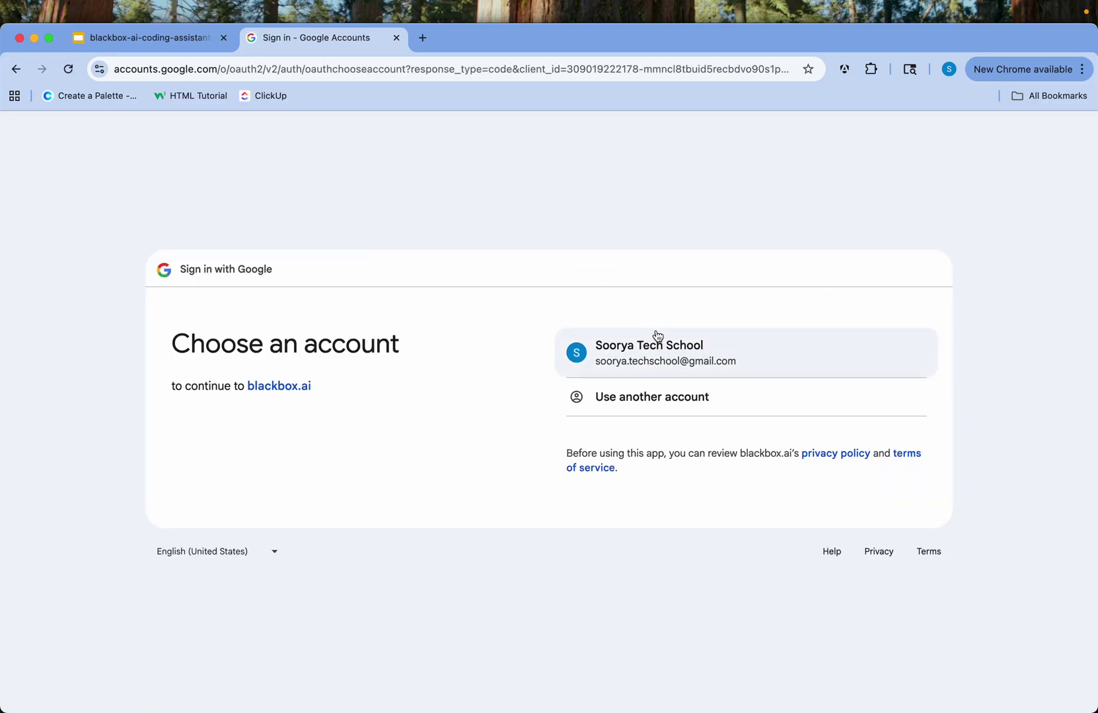